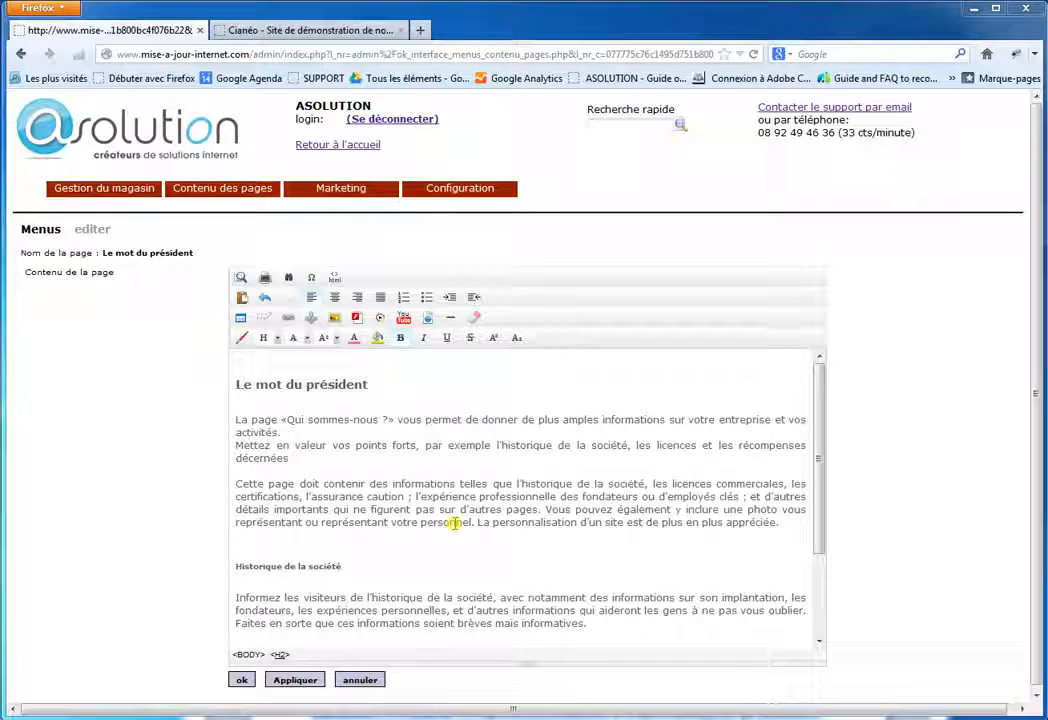
# Step: Start inserting an image before the paragraph beginning "La page «Qui sommes-nous ?»" and open the file manager for its source
pyautogui.click(237, 432)
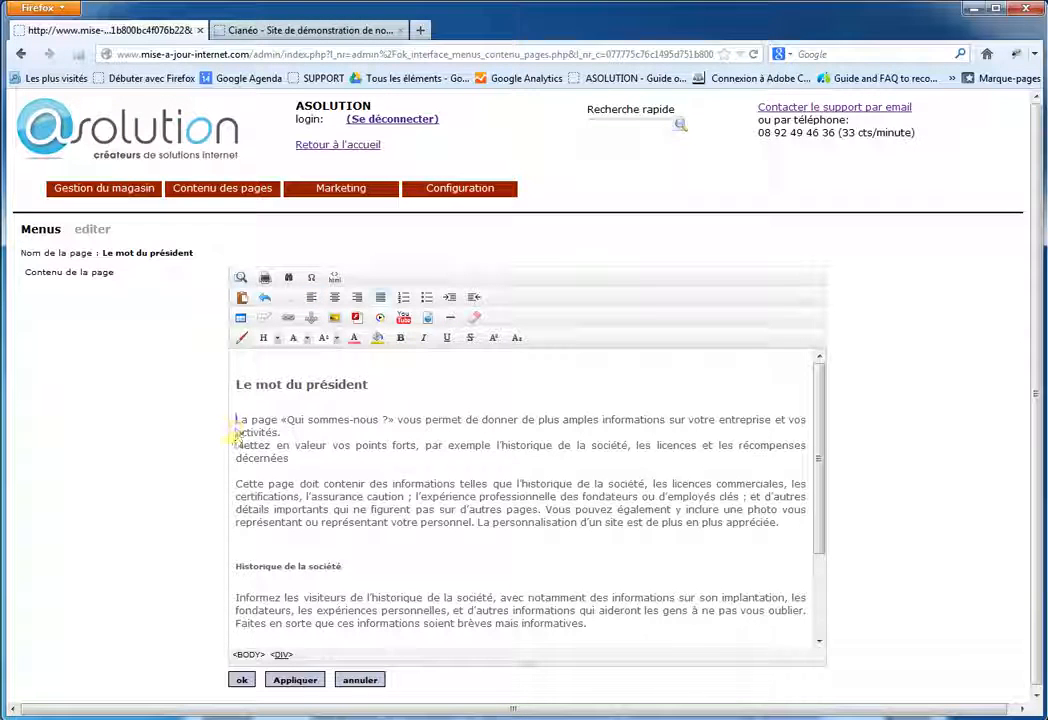
pyautogui.click(336, 320)
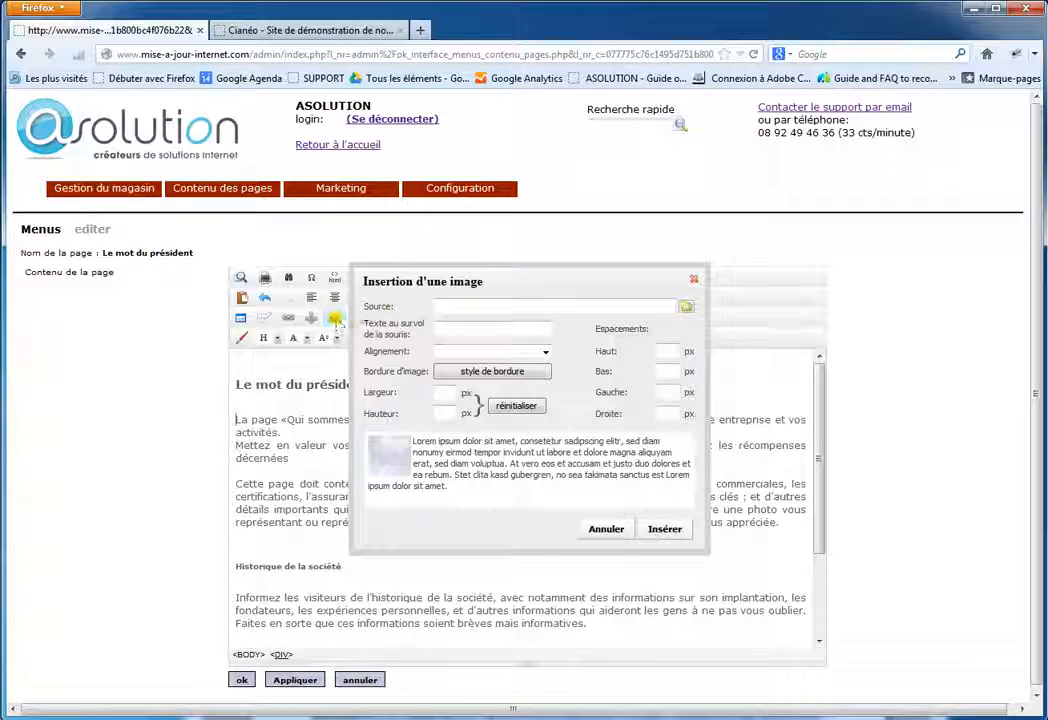
pyautogui.click(450, 305)
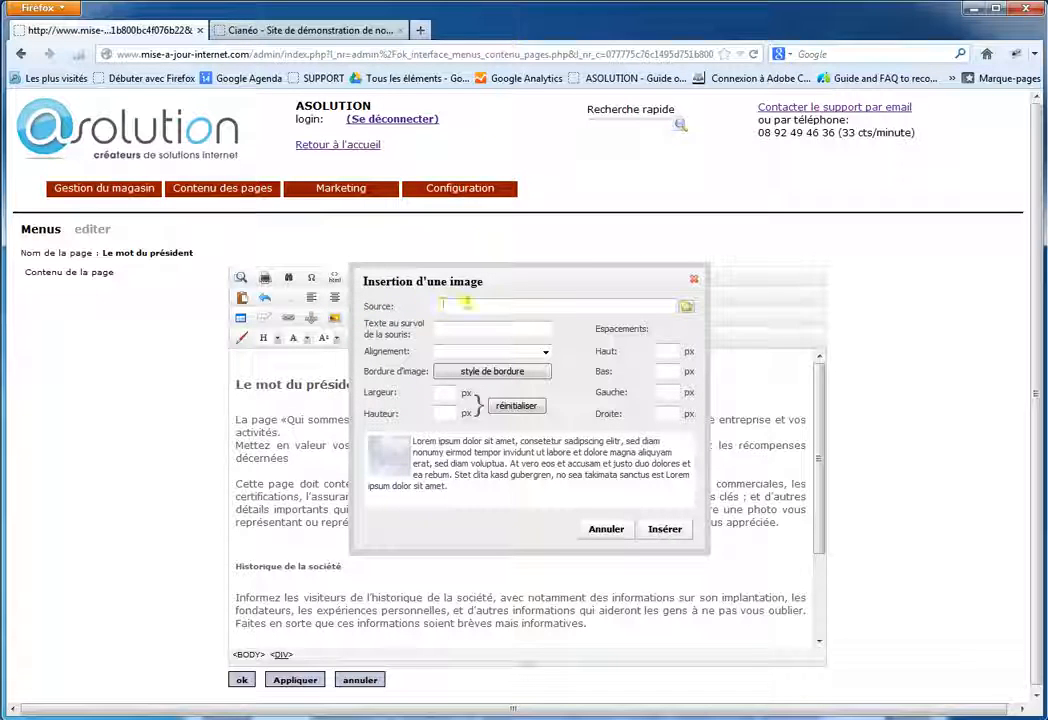
pyautogui.click(687, 310)
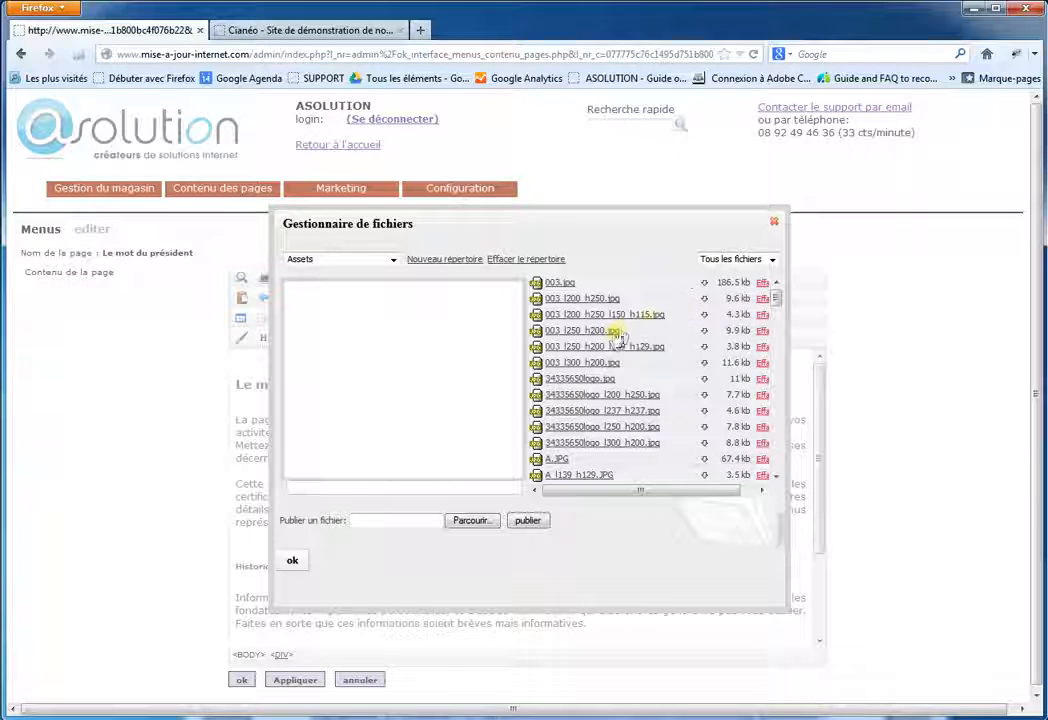
# Step: Browse the files in the Assets directory and preview banquette1.jpg
pyautogui.scroll(-3, 592, 372)
pyautogui.scroll(-10, 595, 377)
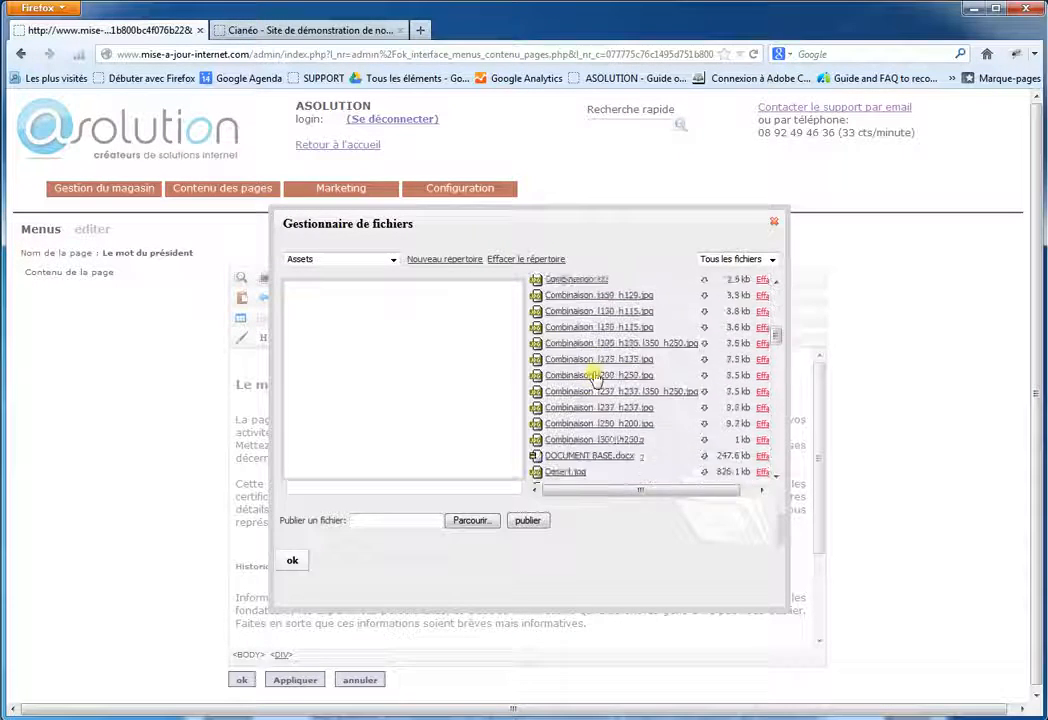
pyautogui.scroll(-8, 595, 378)
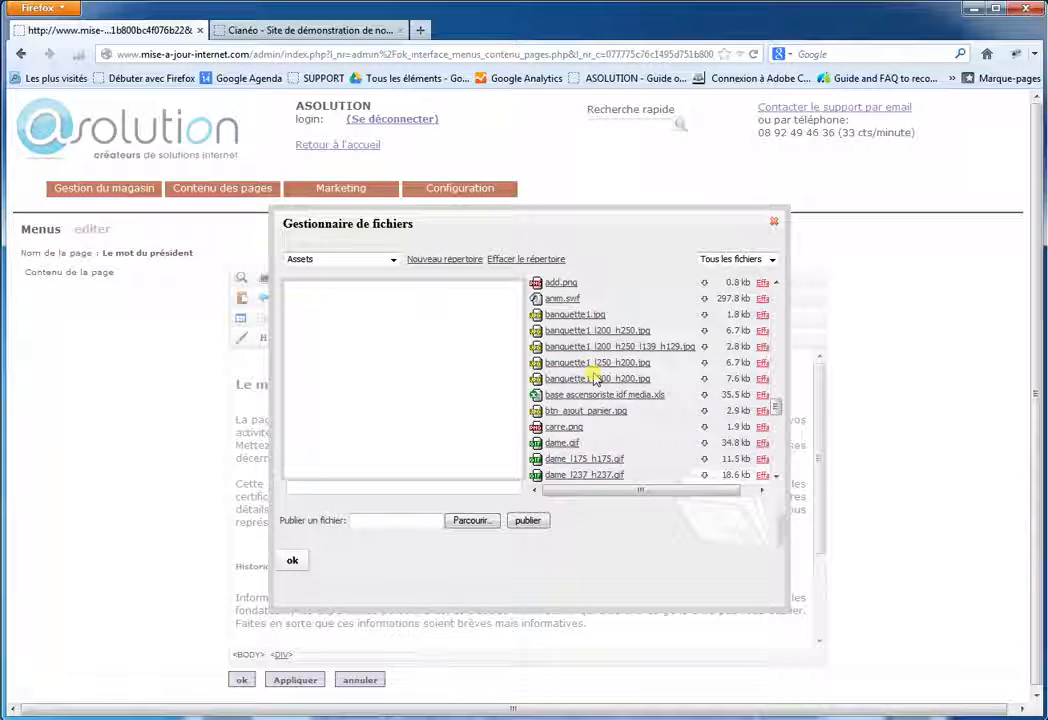
pyautogui.click(558, 314)
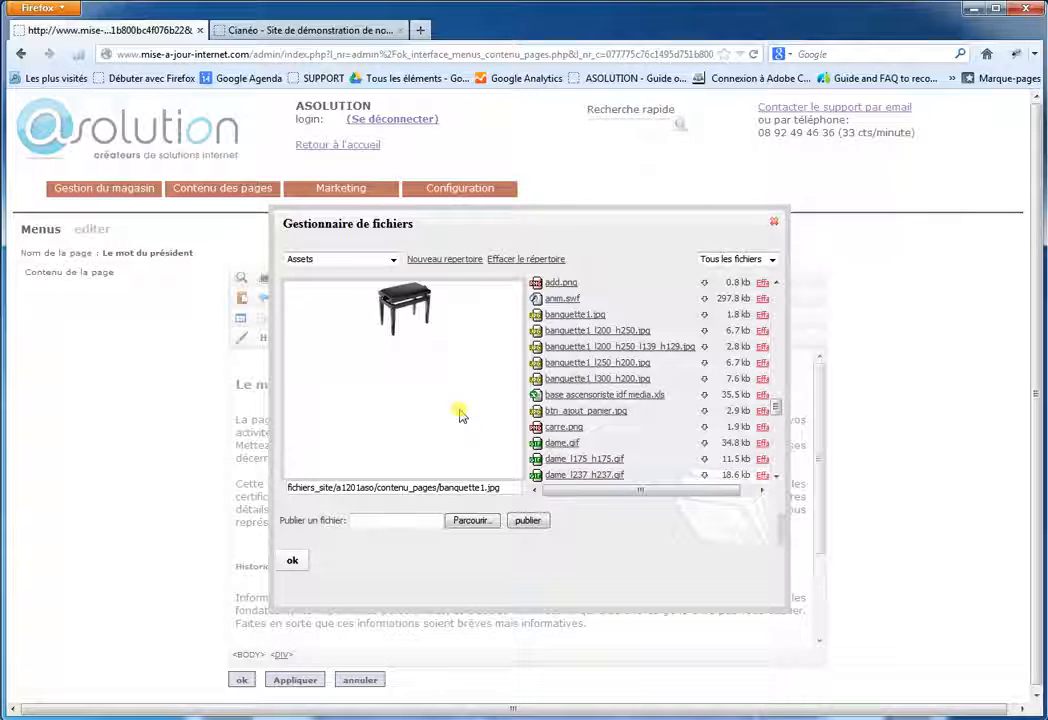
# Step: Upload the local image fotolia_1728482 from the test folder and publish it to the Assets directory
pyautogui.click(472, 521)
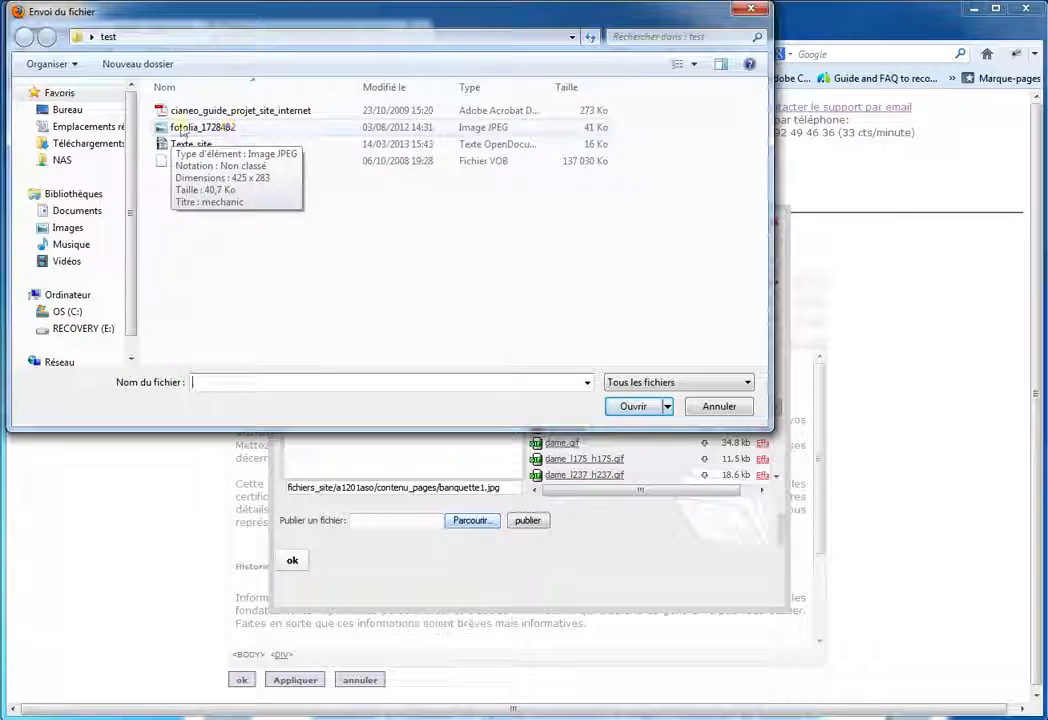
pyautogui.click(228, 132)
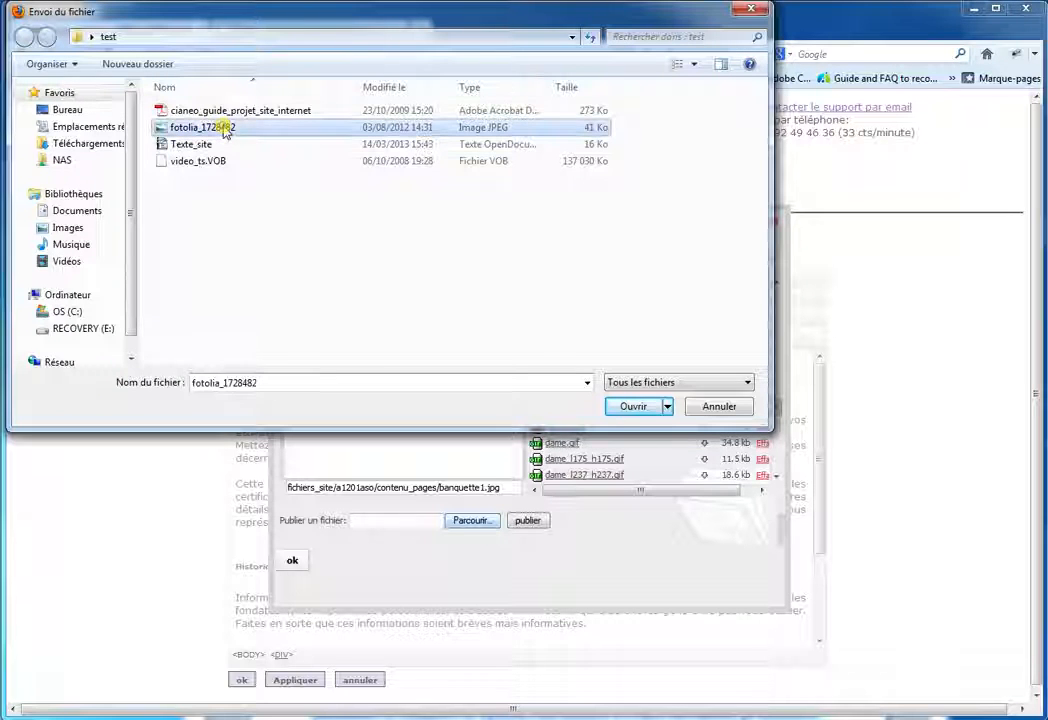
pyautogui.click(645, 408)
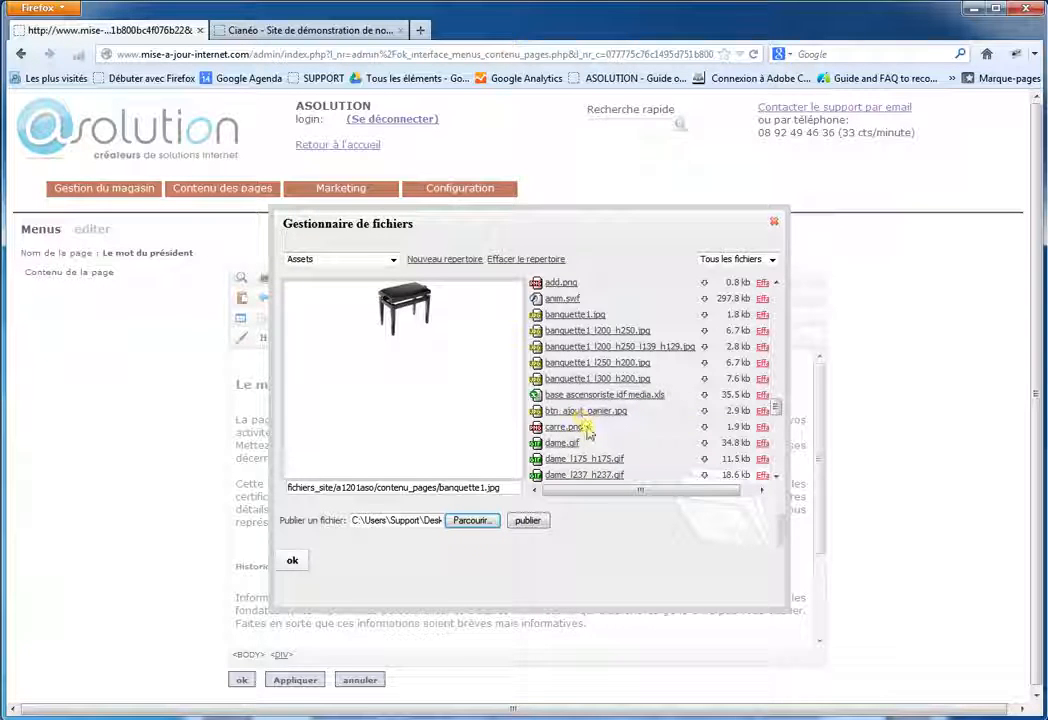
pyautogui.click(526, 522)
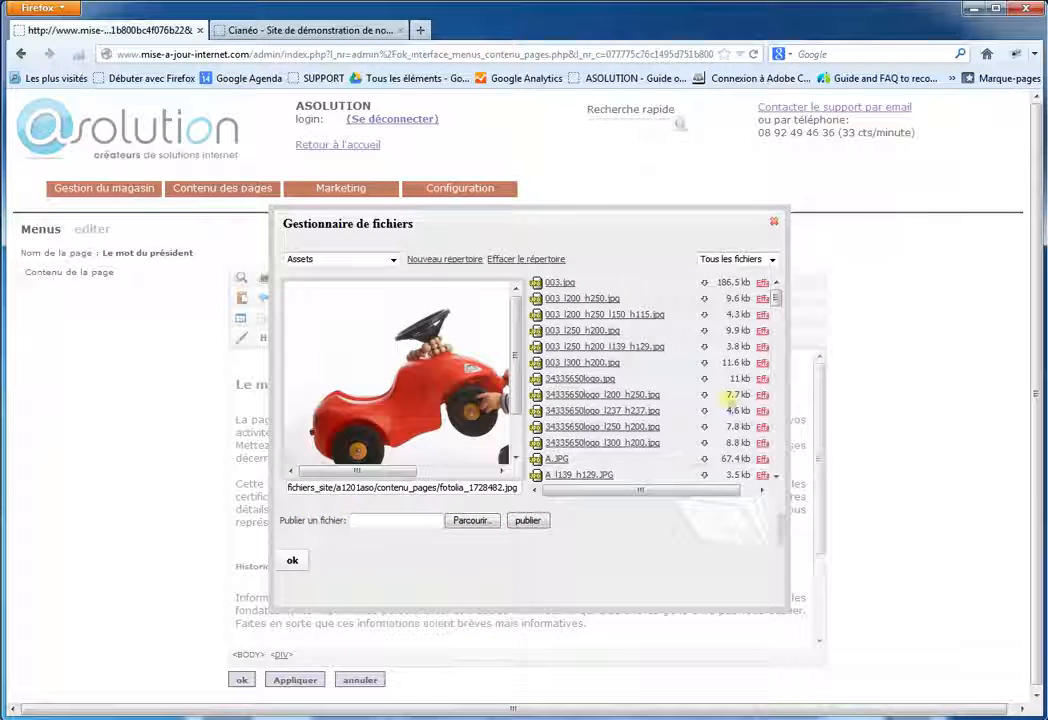
# Step: Check the uploaded fotolia_1728482.jpg in the file list, accept it as the image source and insert it into the page
pyautogui.moveTo(777, 291); pyautogui.dragTo(776, 427)
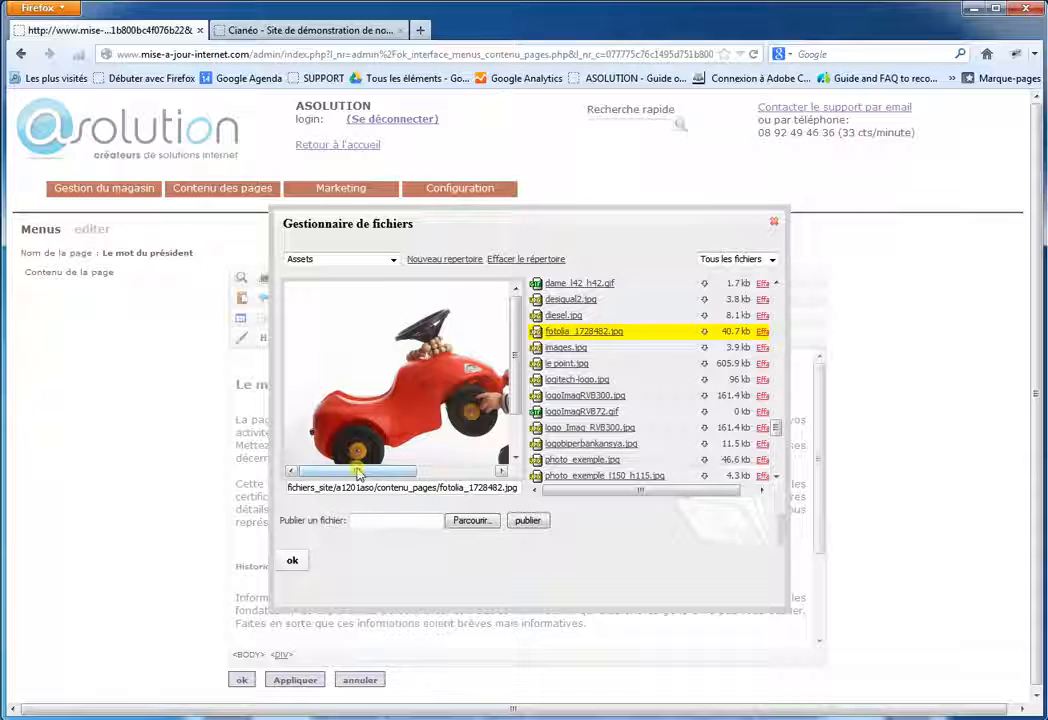
pyautogui.moveTo(360, 471); pyautogui.dragTo(386, 470)
pyautogui.click(293, 563)
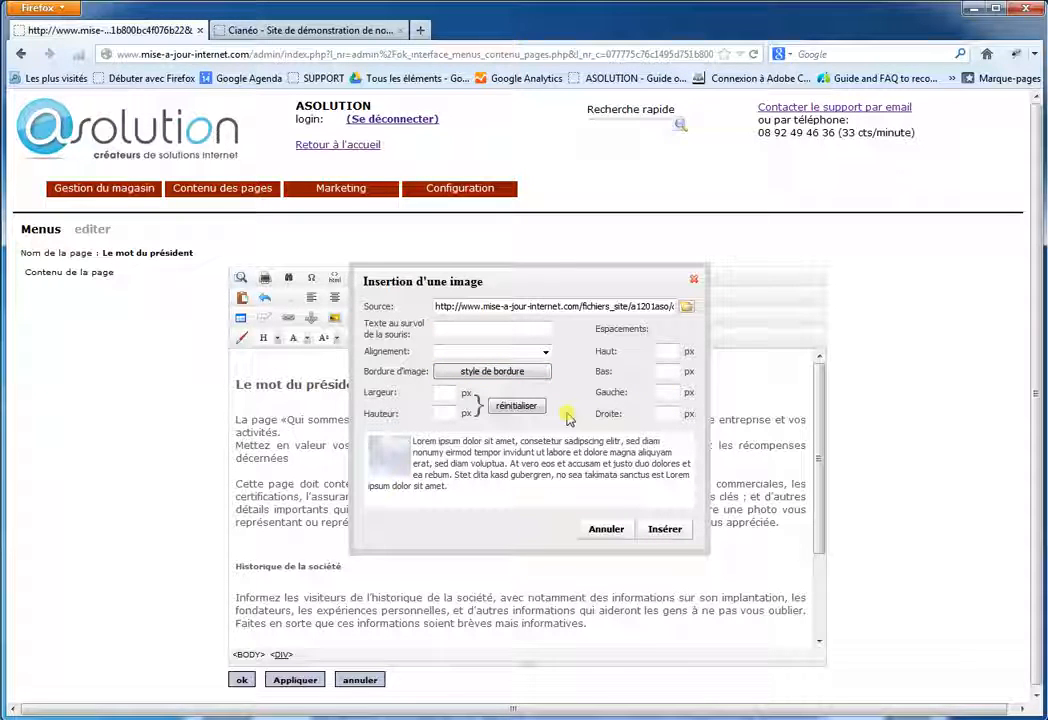
pyautogui.click(664, 532)
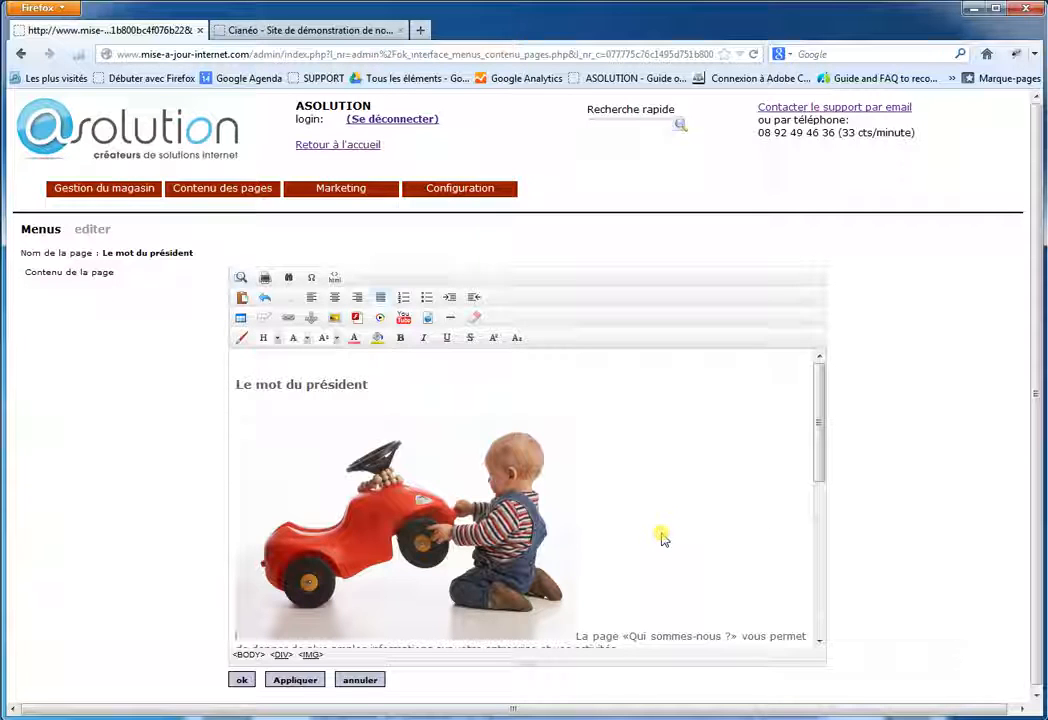
# Step: Open the properties of the inserted toy car image, try the gauche alignment and set it to droite
pyautogui.moveTo(817, 466); pyautogui.dragTo(819, 490)
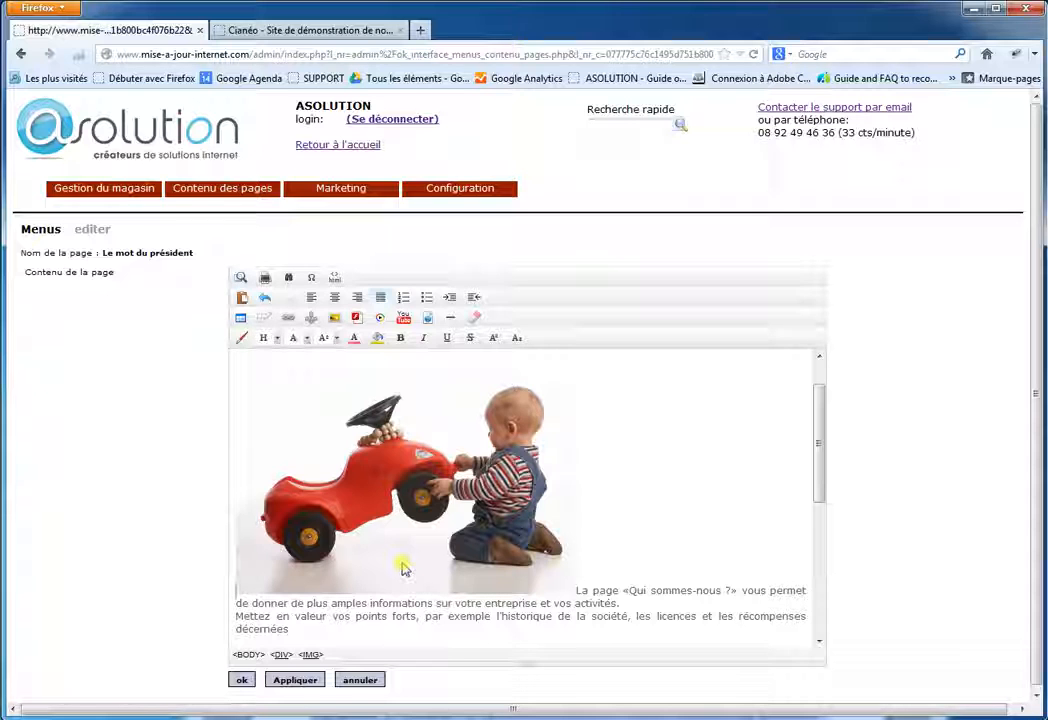
pyautogui.click(398, 484)
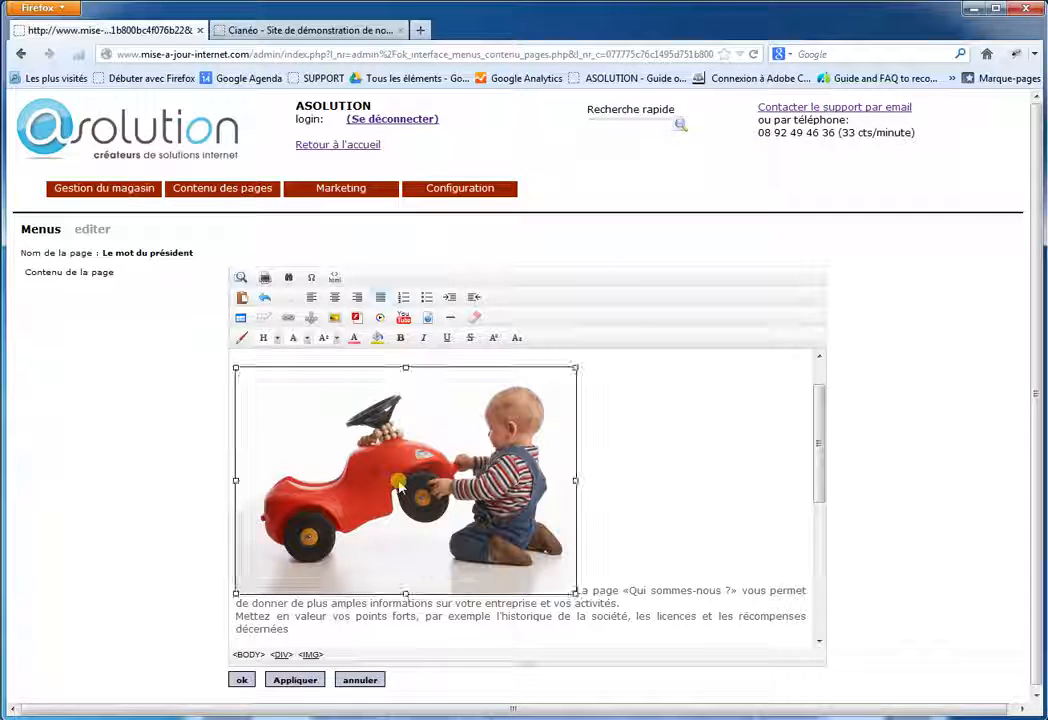
pyautogui.click(335, 319)
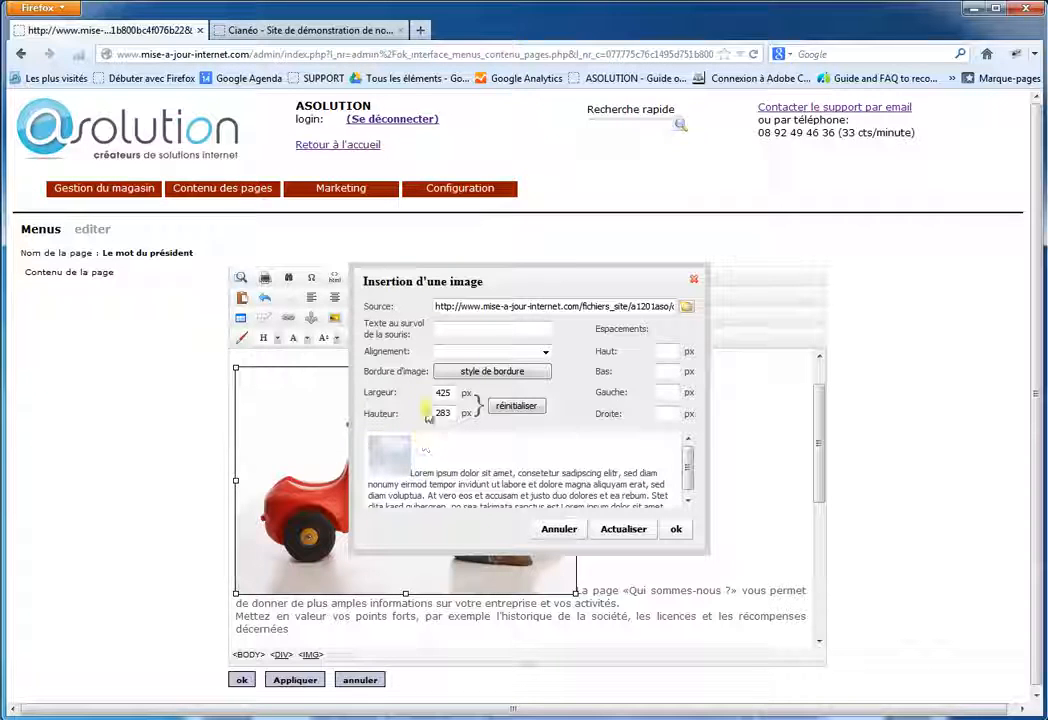
pyautogui.click(451, 352)
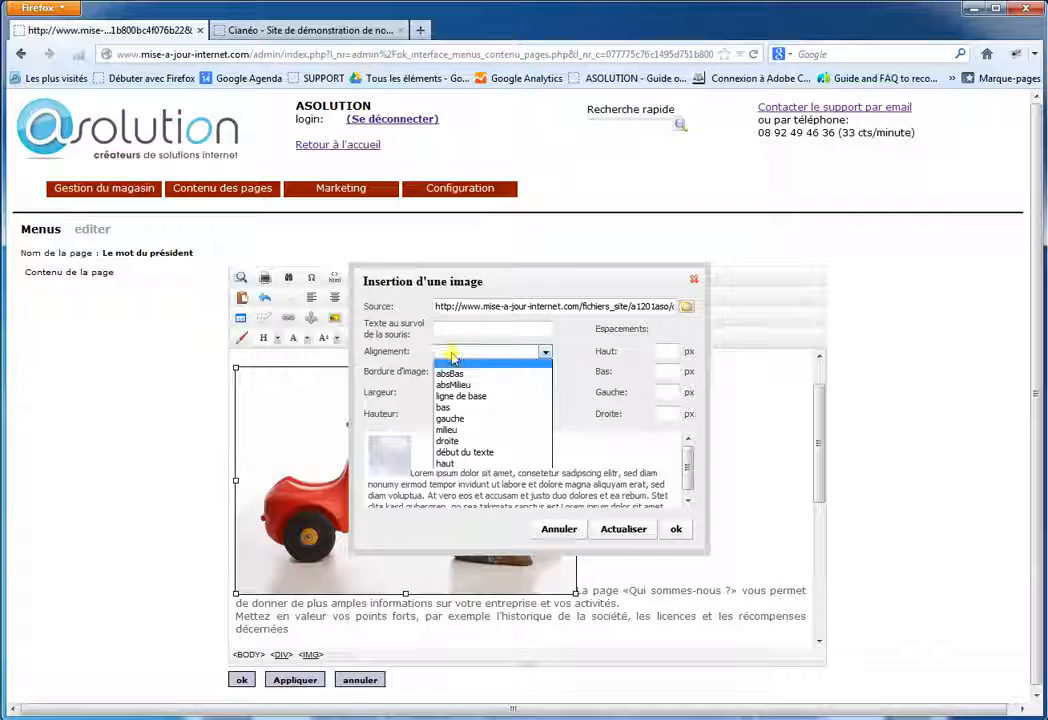
pyautogui.click(453, 420)
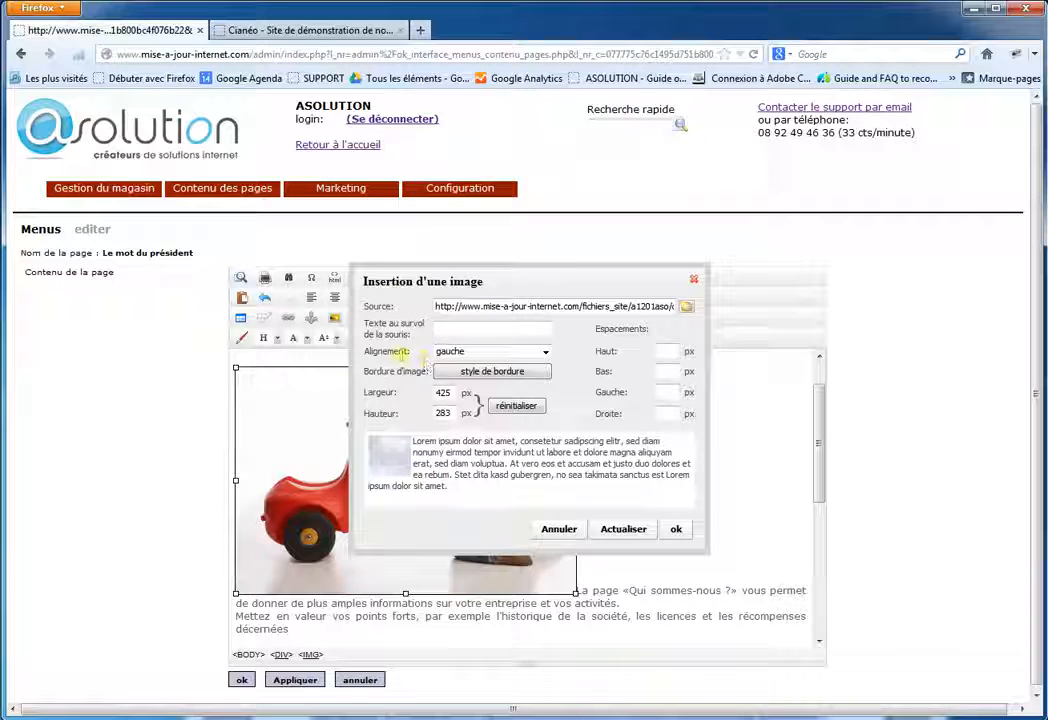
pyautogui.click(465, 352)
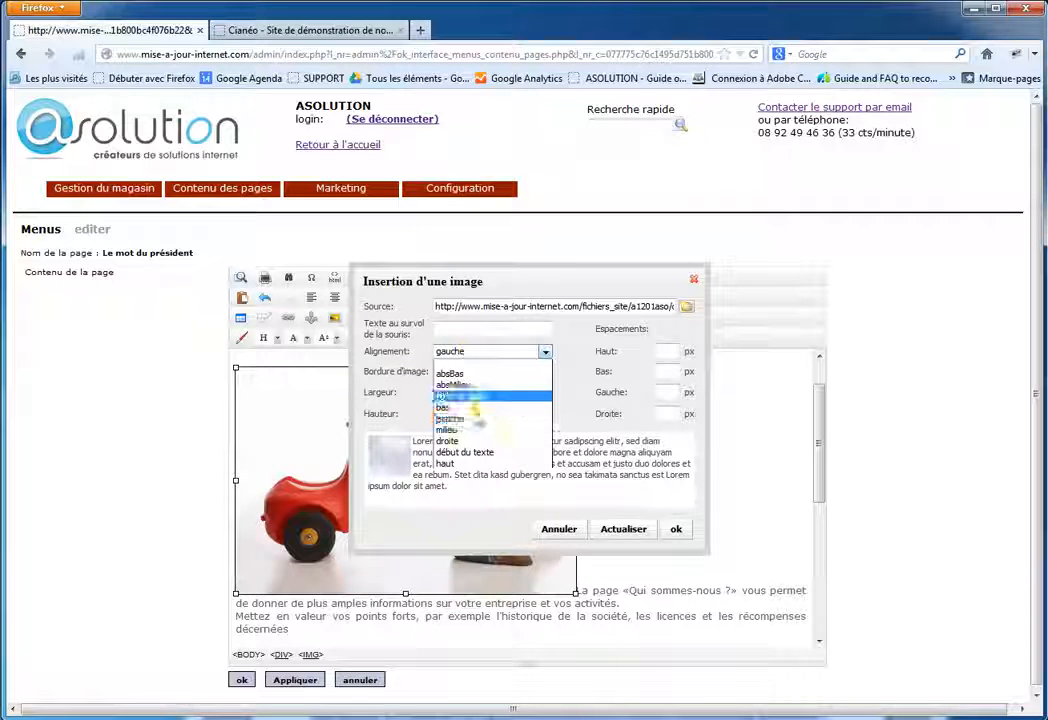
pyautogui.click(462, 441)
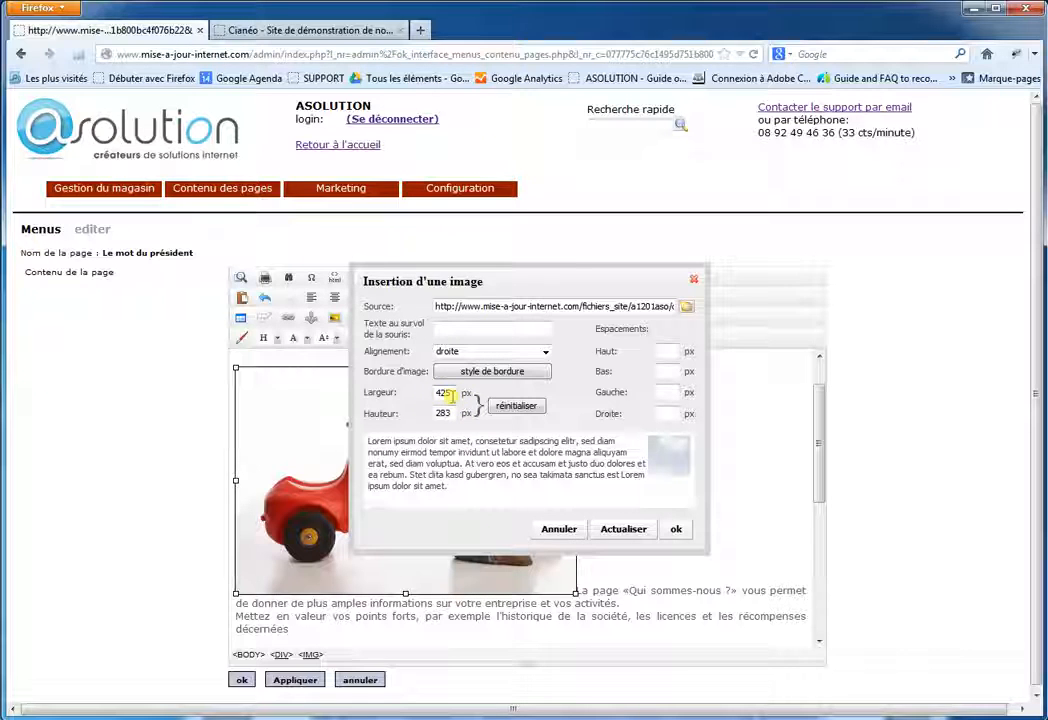
# Step: Set the image's width to 300 px and clear its height value
pyautogui.doubleClick(450, 393)
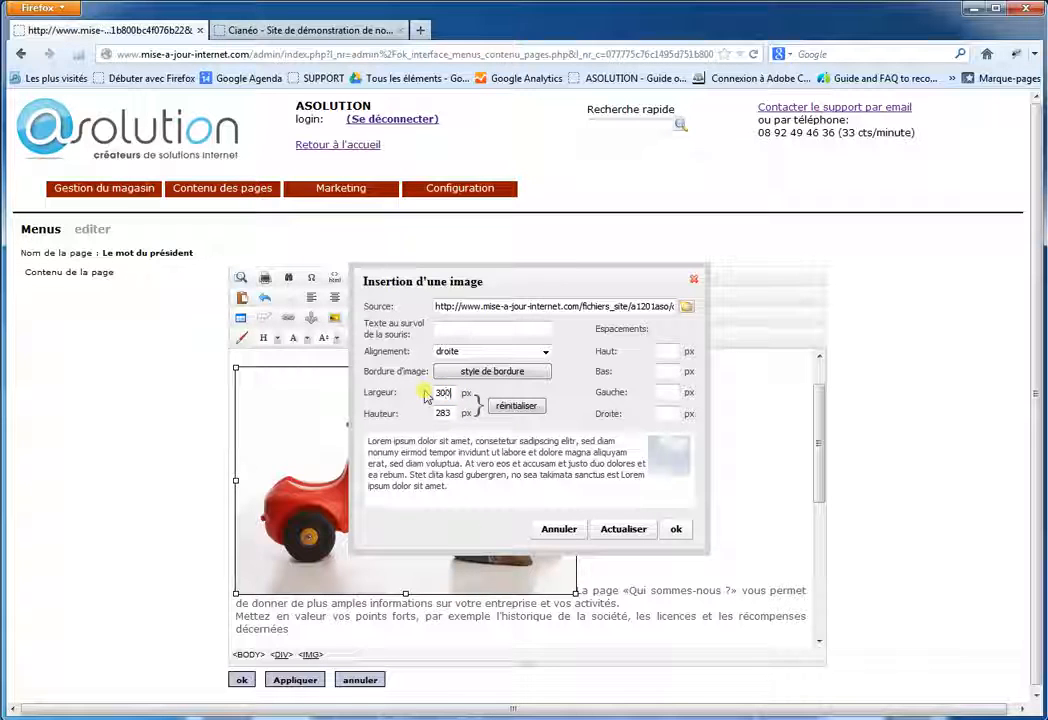
pyautogui.doubleClick(446, 412)
pyautogui.press('BackSpace')
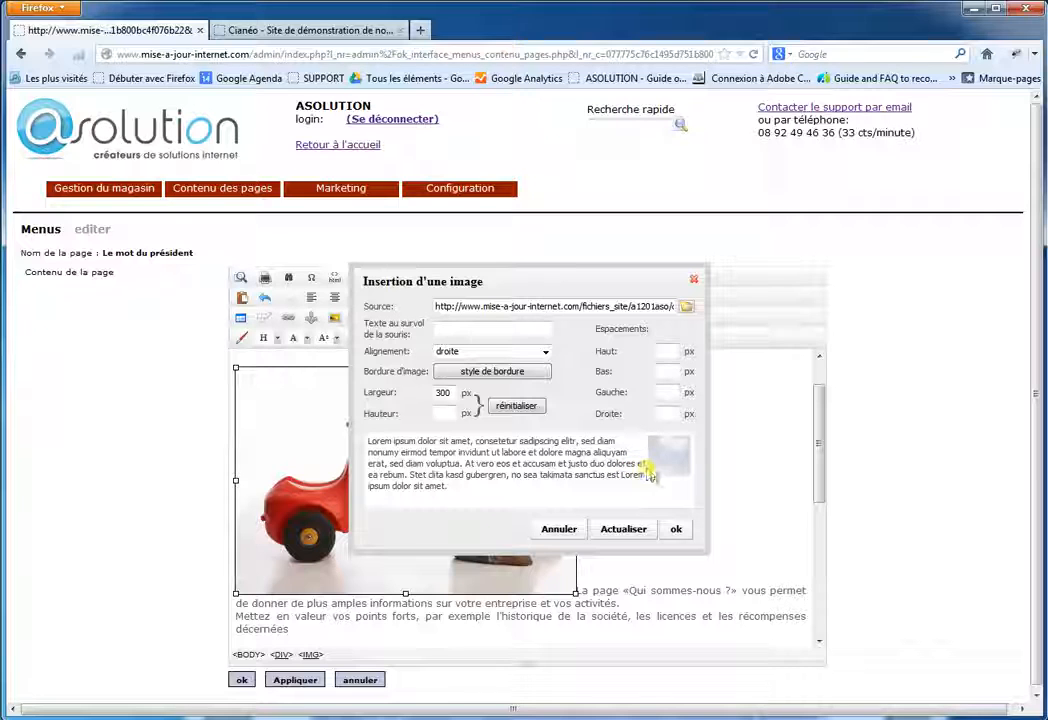
# Step: Set the image's left spacing (Gauche) to 10 px and confirm the image properties
pyautogui.click(667, 392)
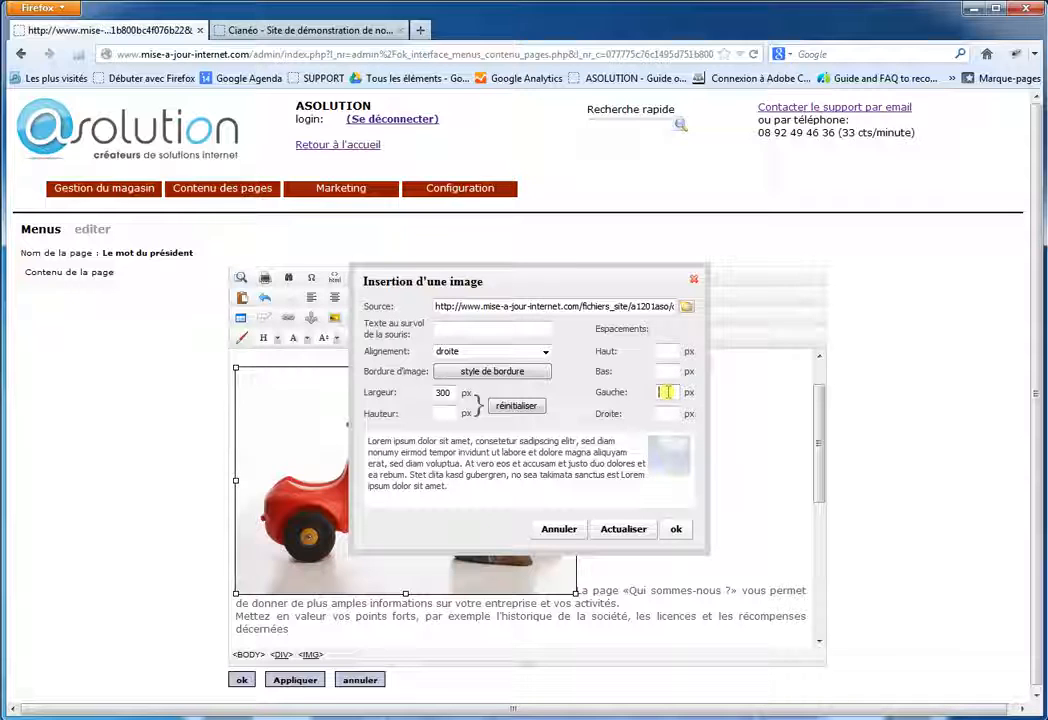
pyautogui.write('10')
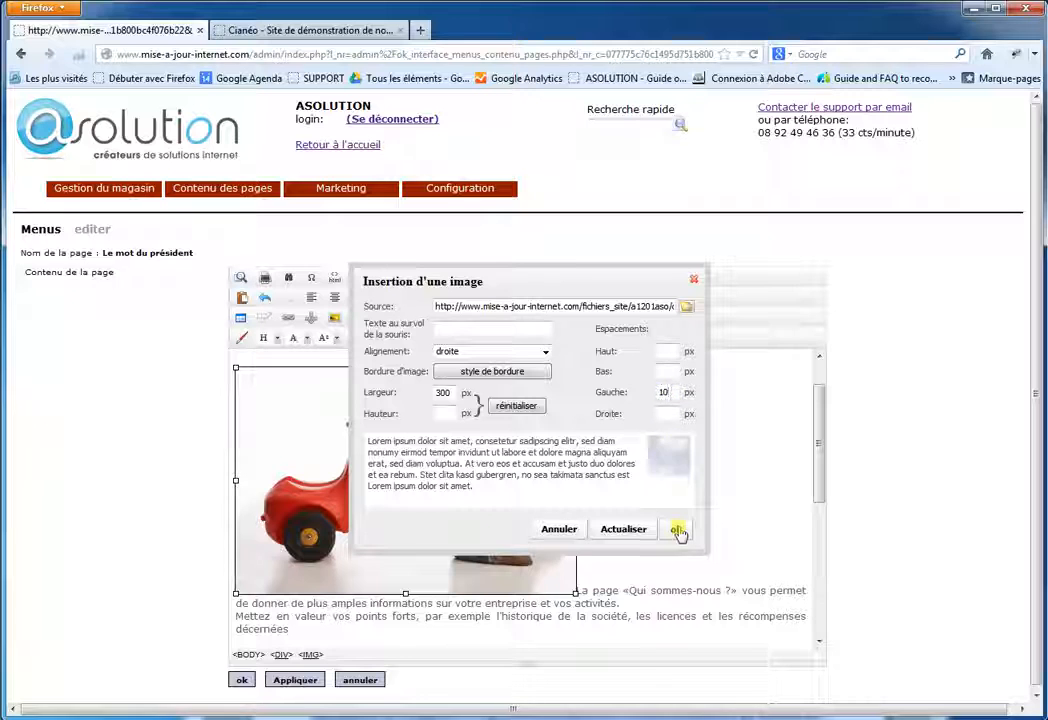
pyautogui.click(676, 529)
pyautogui.click(672, 544)
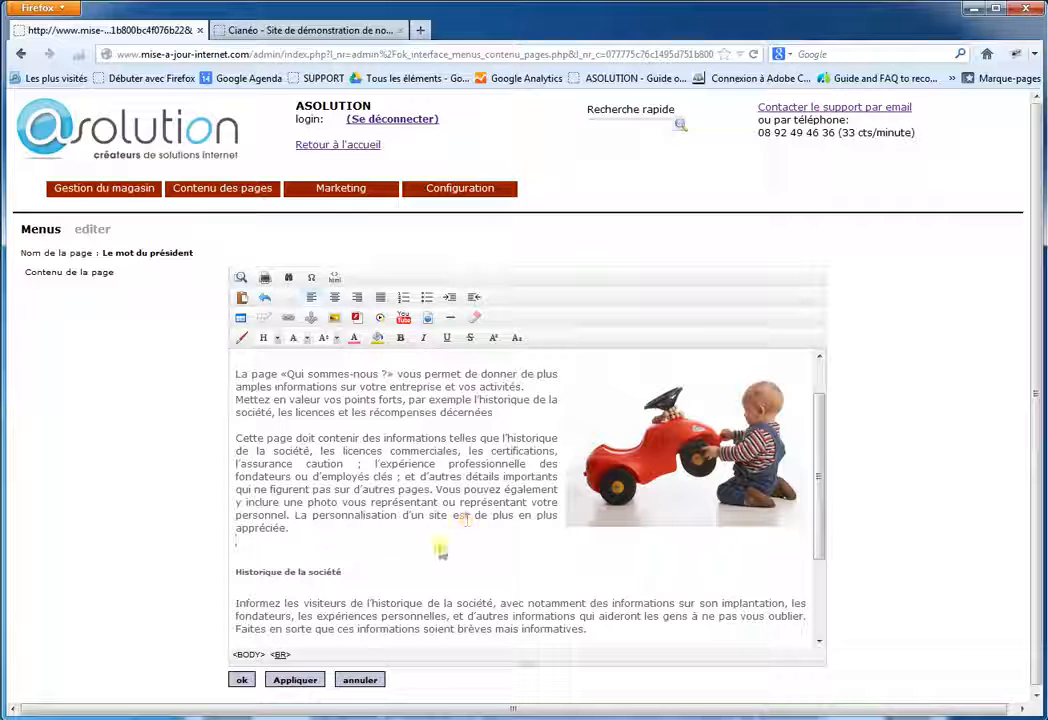
# Step: Apply the page content changes and switch to the Cianéo demonstration site's "Le mot du président" page
pyautogui.click(294, 680)
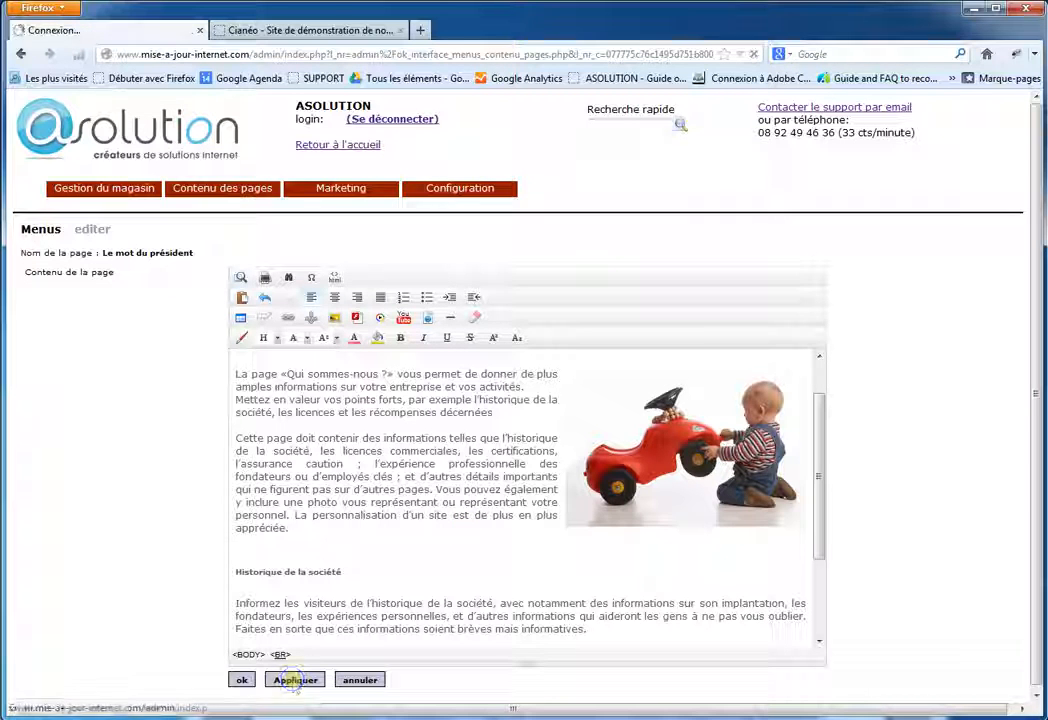
pyautogui.click(310, 30)
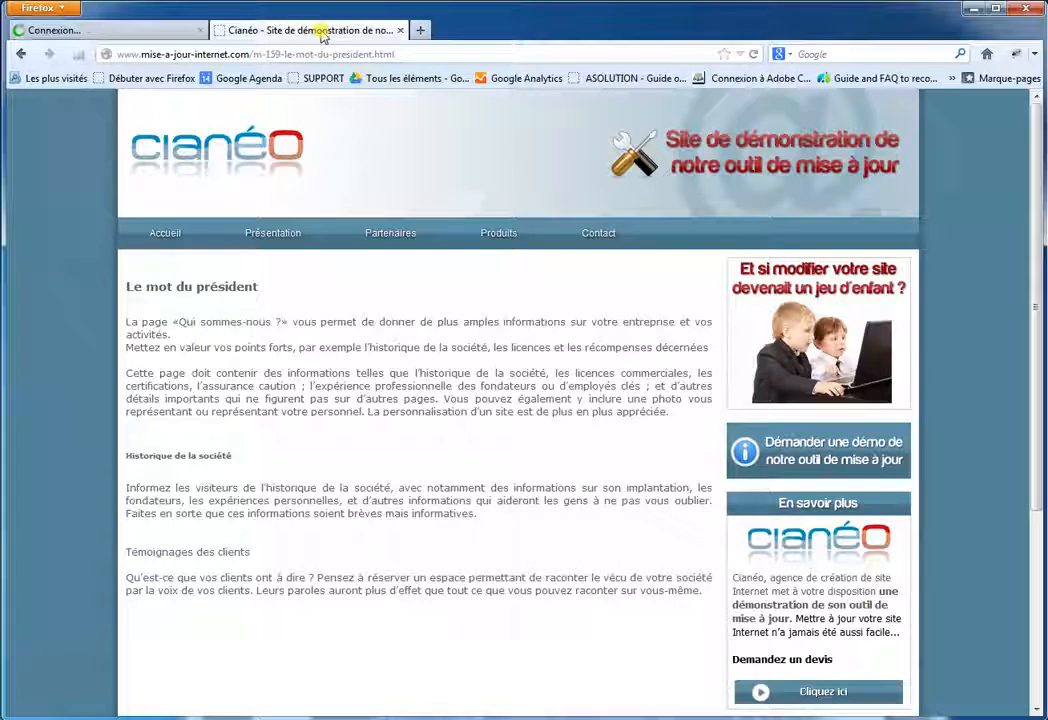